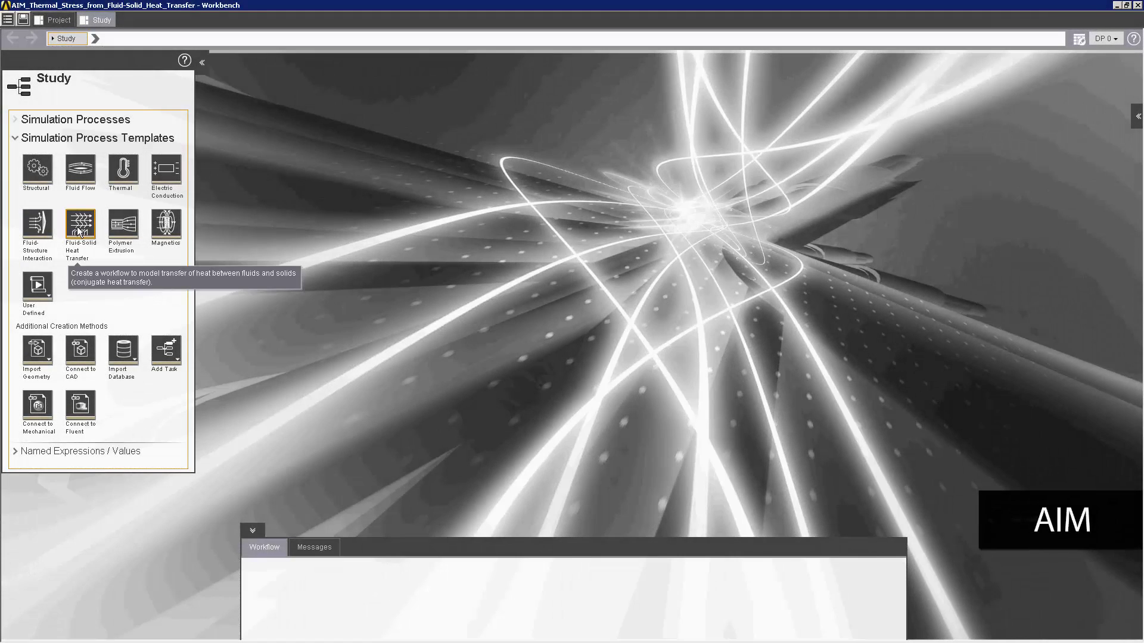
- Choose the Fluid-Solid Heat Transfer template with new geometry and structural stress from solid thermal effects
{"action": "left_click", "coordinate": [80, 230]}
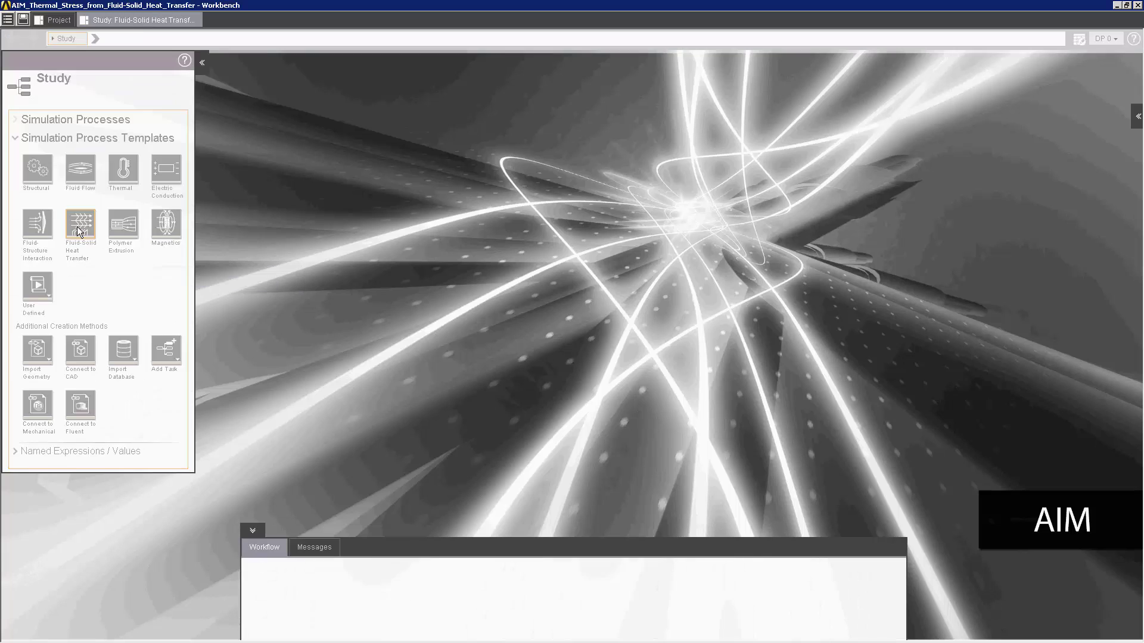
{"action": "left_click", "coordinate": [79, 134]}
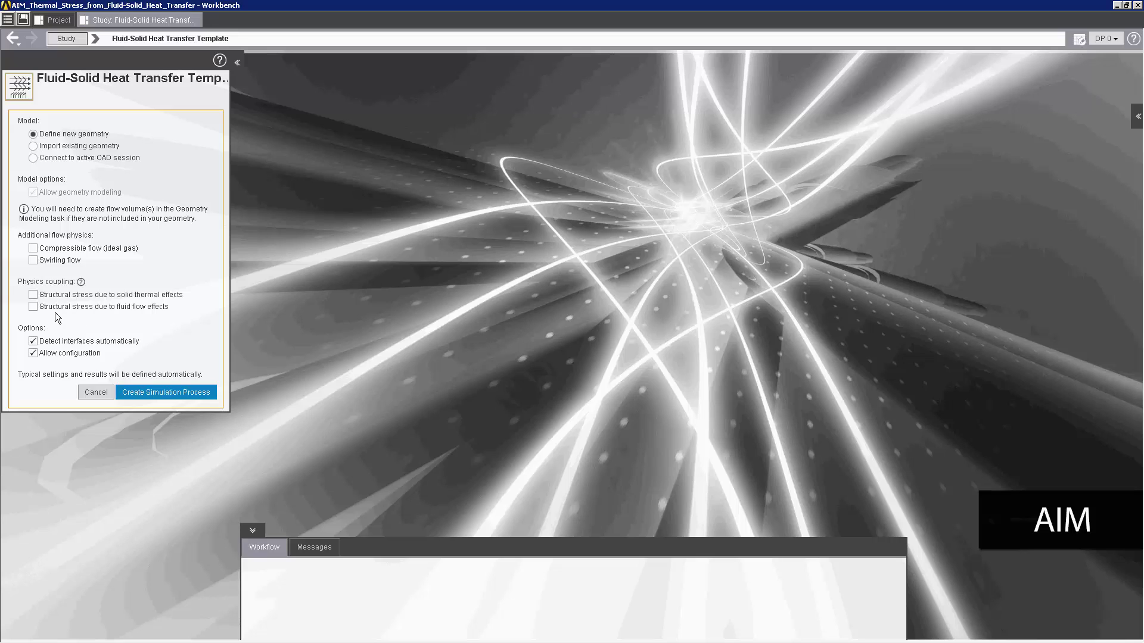
{"action": "left_click", "coordinate": [34, 298]}
- Create Simulation Process 2 from the template and go to its Geometry task
{"action": "left_click", "coordinate": [156, 392]}
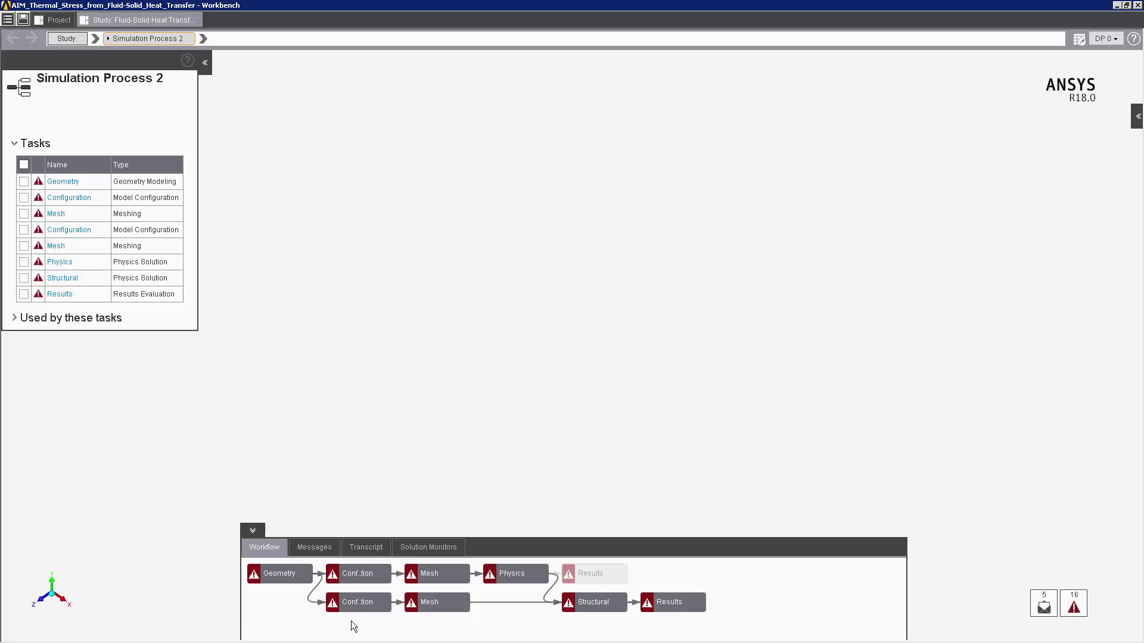
{"action": "left_click", "coordinate": [285, 573]}
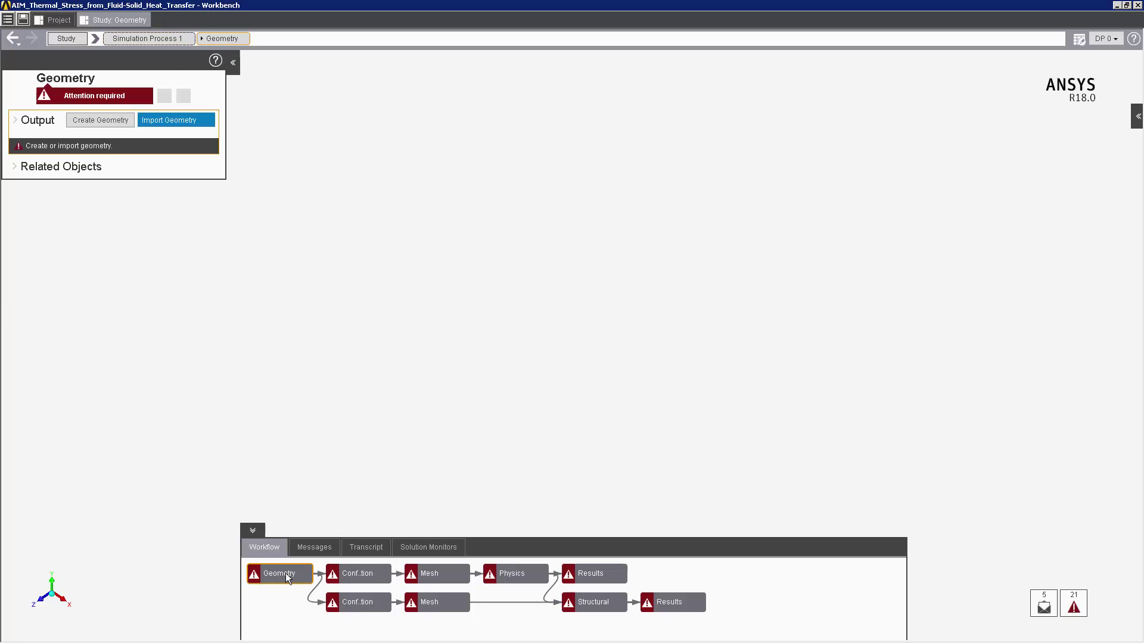
- Import manifold_solid.scdoc as the geometry and orbit the manifold model
{"action": "left_click", "coordinate": [174, 121]}
{"action": "left_click", "coordinate": [417, 89]}
{"action": "left_click", "coordinate": [802, 484]}
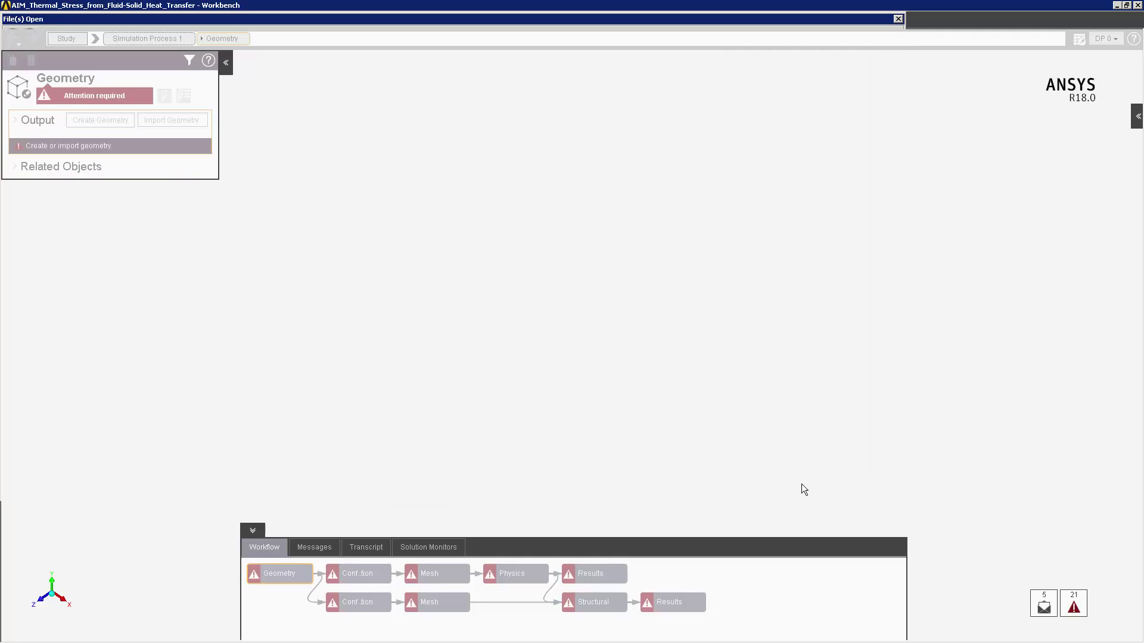
{"action": "middle_click_drag", "start_coordinate": [802, 481], "coordinate": [789, 462]}
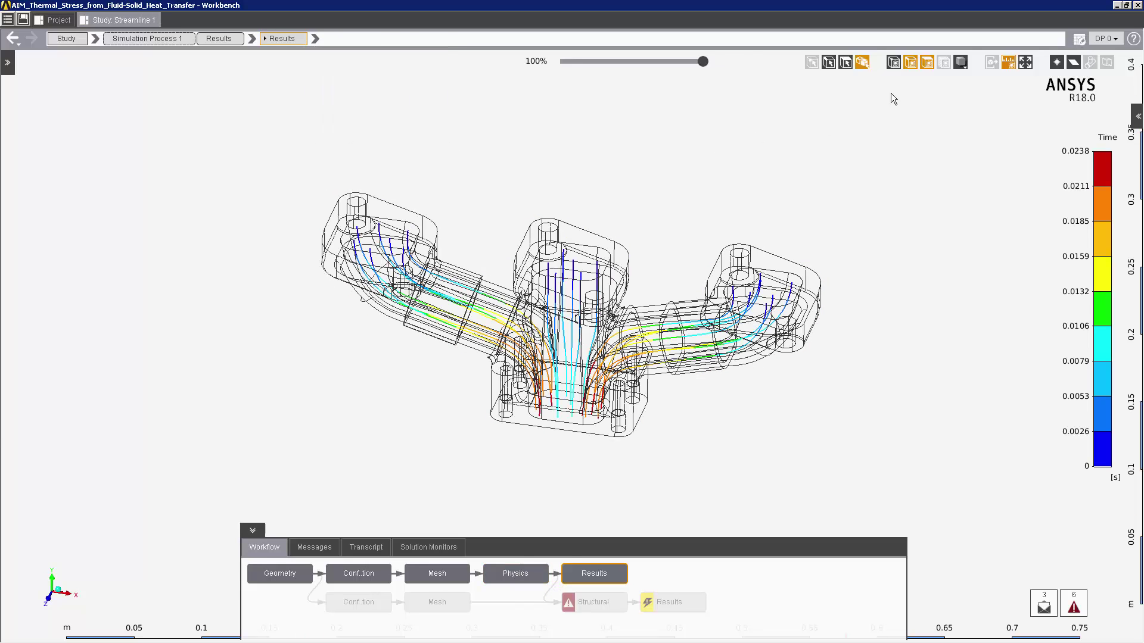
- Toggle the solid display to review the streamlines, then open the structural branch's Configuration task
{"action": "left_click", "coordinate": [911, 61]}
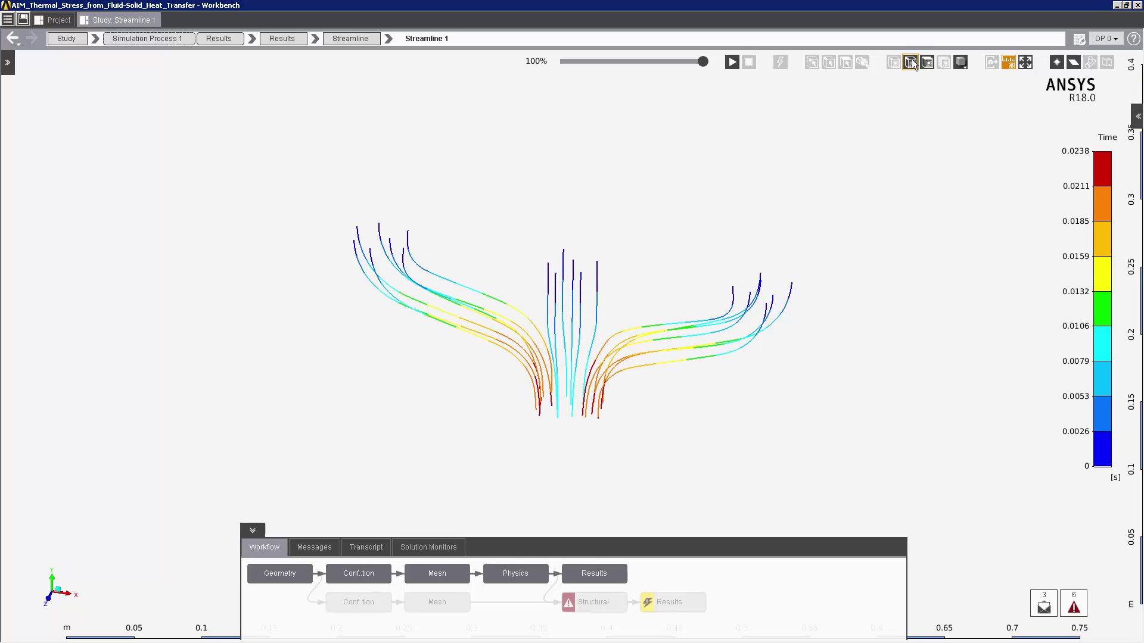
{"action": "left_click", "coordinate": [911, 61]}
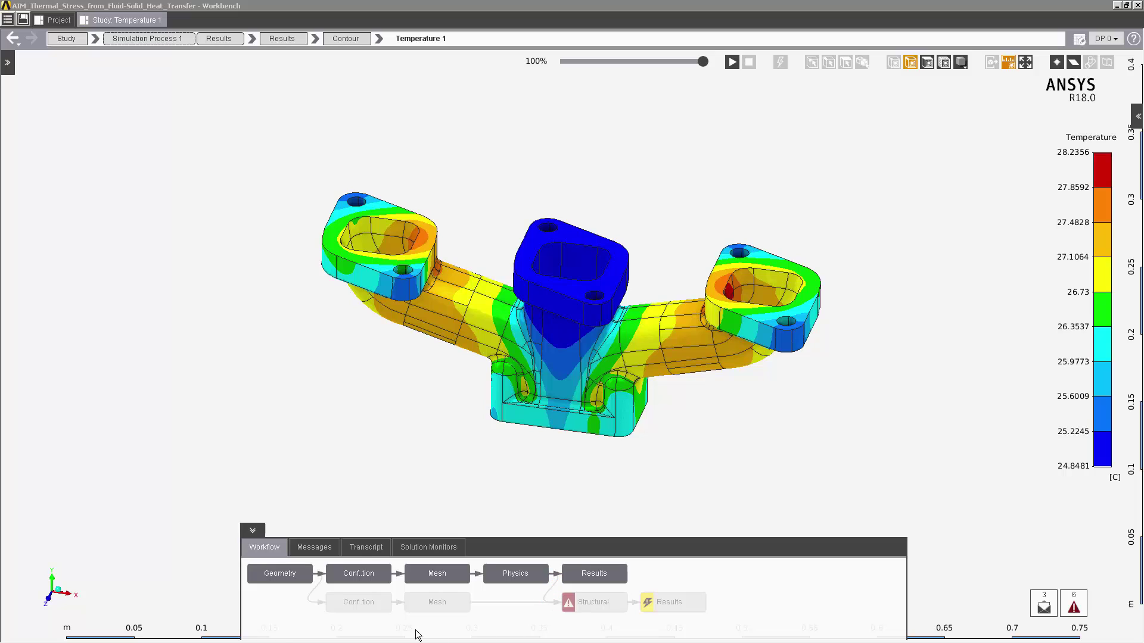
{"action": "left_click", "coordinate": [358, 602]}
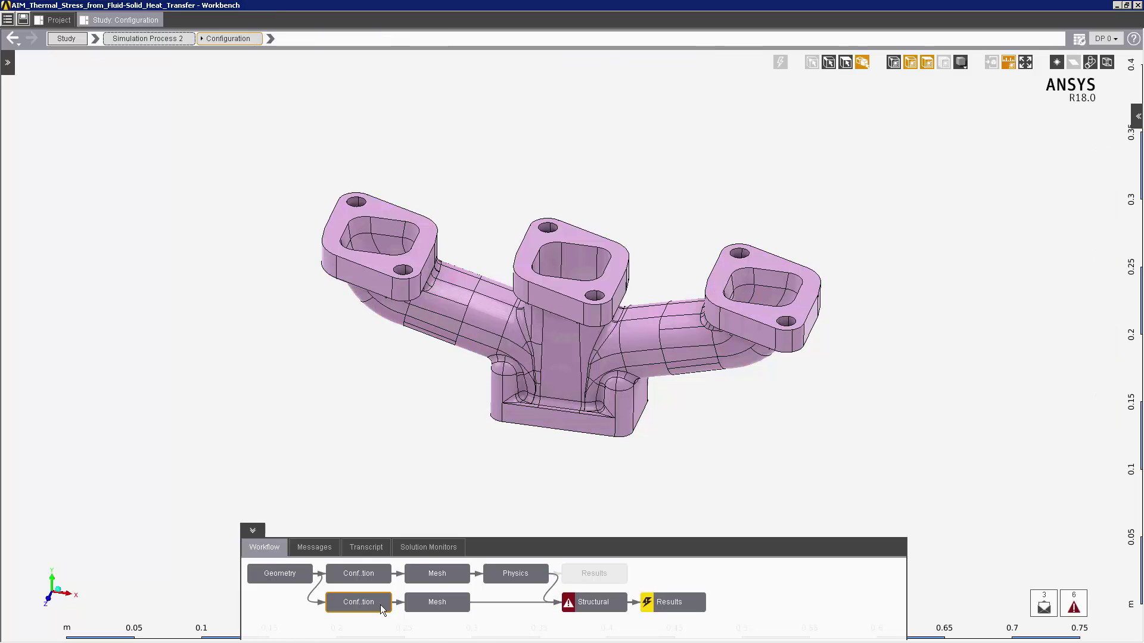
- Go through the structural Mesh to the Structural task and box-select the whole manifold body
{"action": "left_click", "coordinate": [439, 603]}
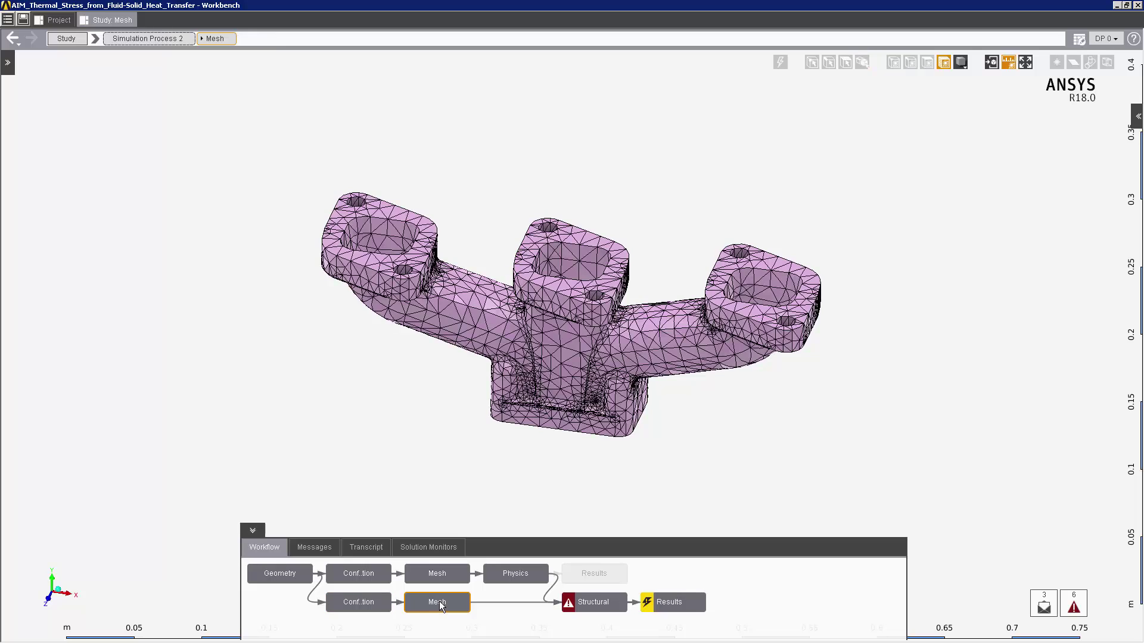
{"action": "left_click", "coordinate": [616, 608]}
{"action": "left_click_drag", "start_coordinate": [838, 488], "coordinate": [273, 162]}
- Assign the manifold body as the Location of the structural physics region
{"action": "left_click", "coordinate": [13, 69]}
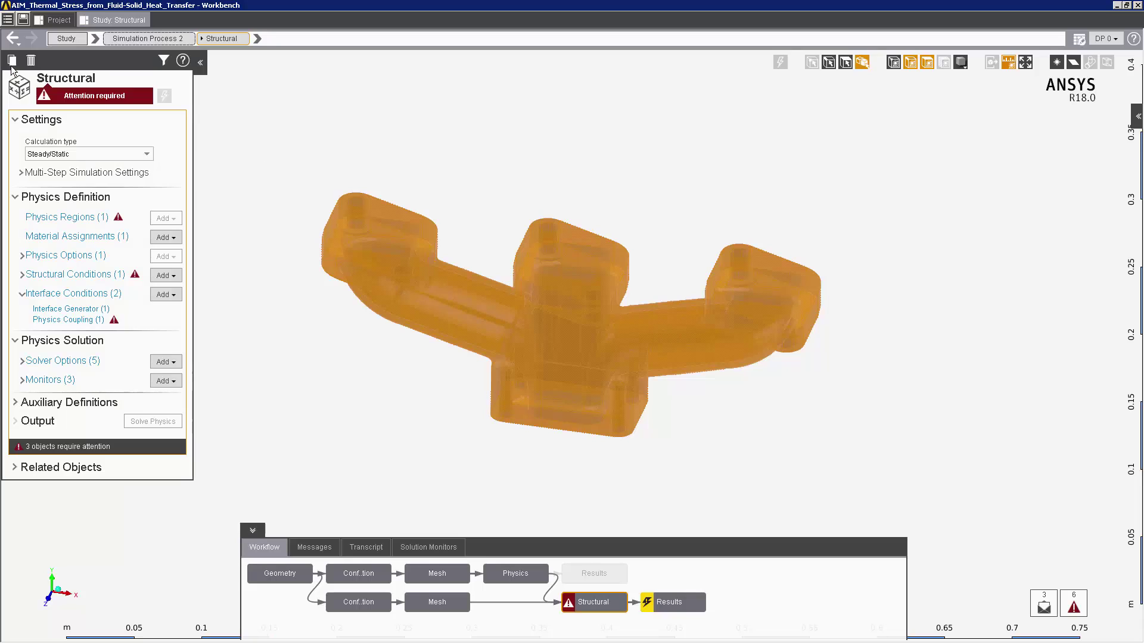
{"action": "left_click", "coordinate": [79, 216]}
{"action": "left_click", "coordinate": [154, 189]}
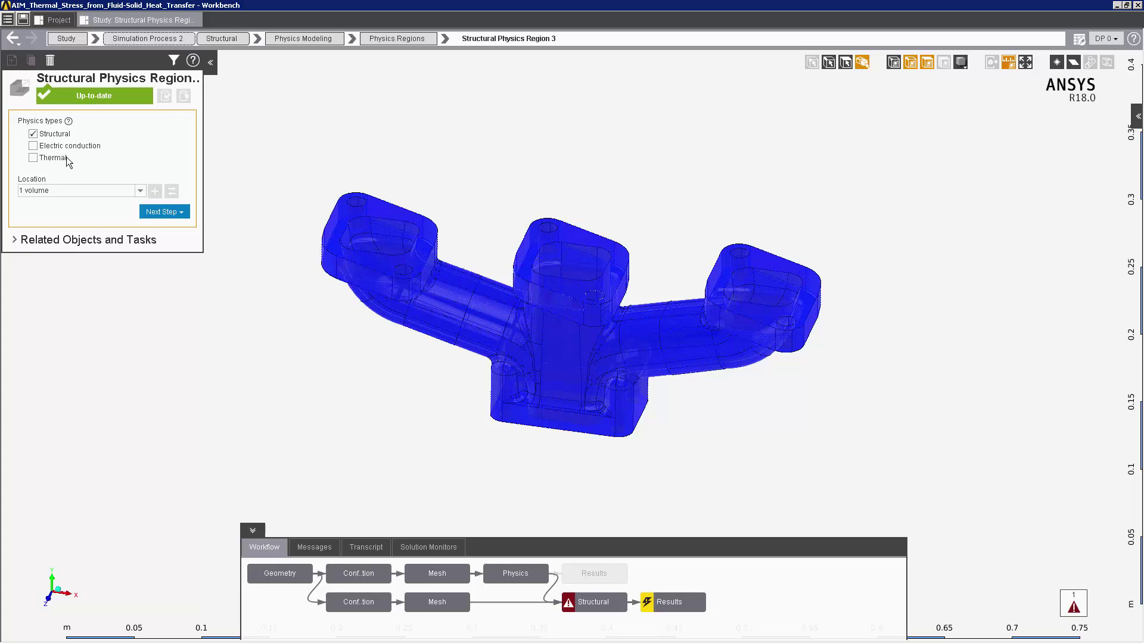
{"action": "left_click", "coordinate": [16, 38]}
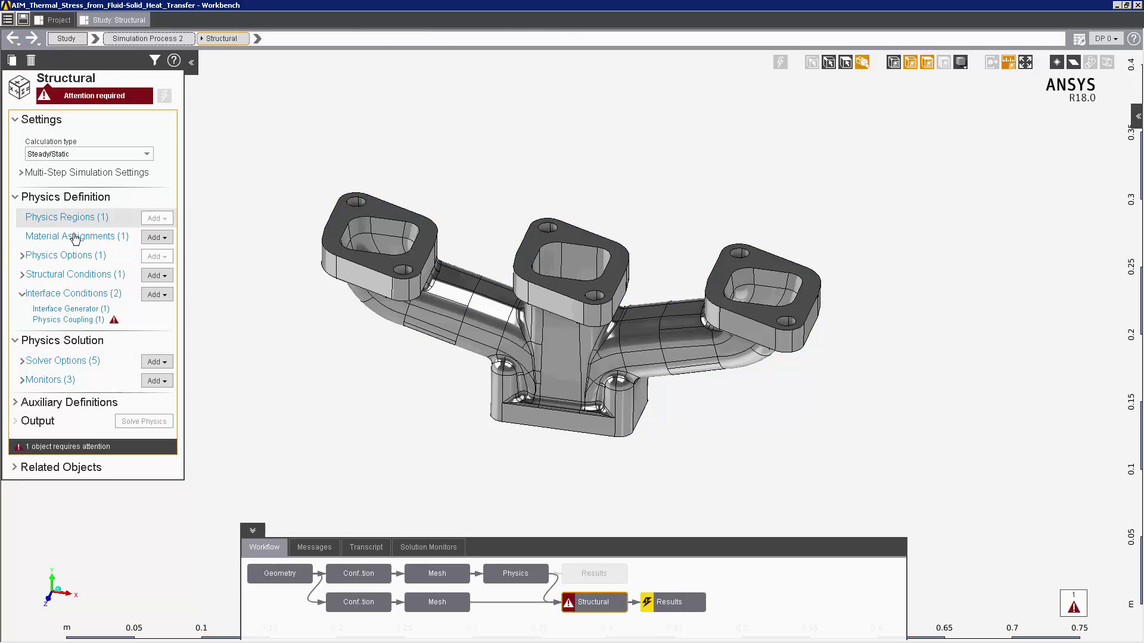
- Check the Structural Steel material assignment and the fixed 4-face Support 1 condition
{"action": "left_click", "coordinate": [76, 237]}
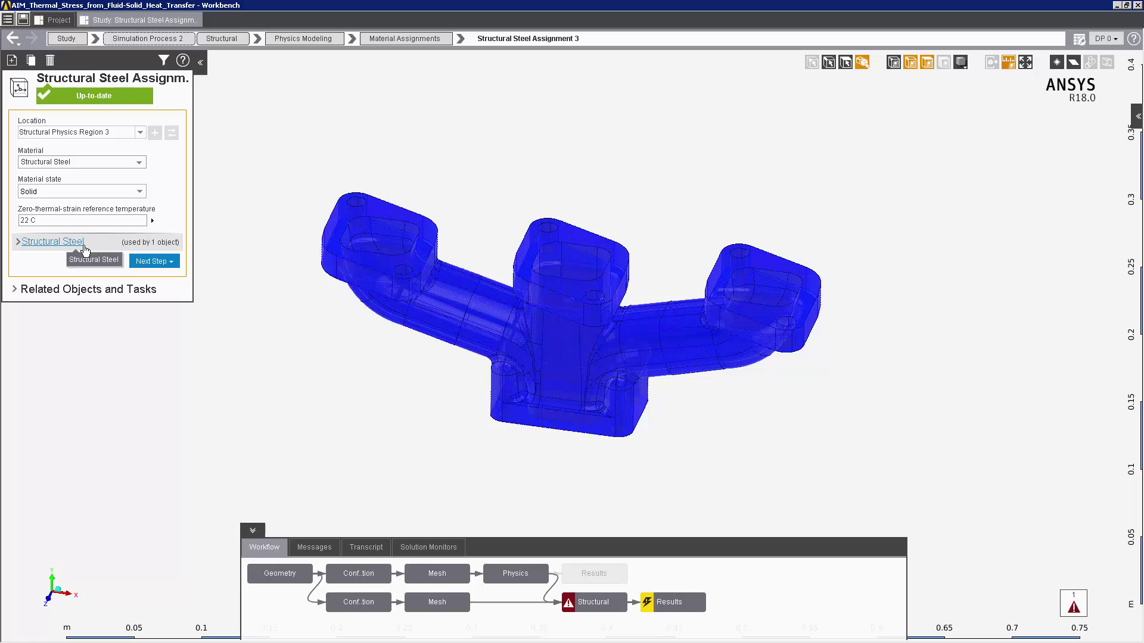
{"action": "left_click", "coordinate": [12, 38]}
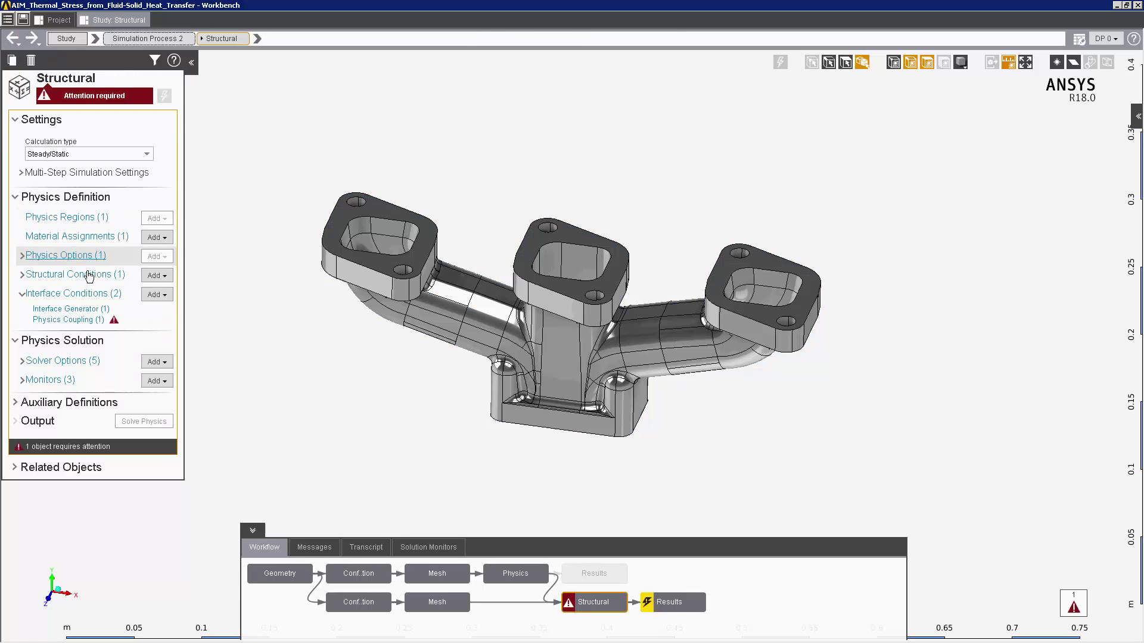
{"action": "left_click", "coordinate": [88, 275]}
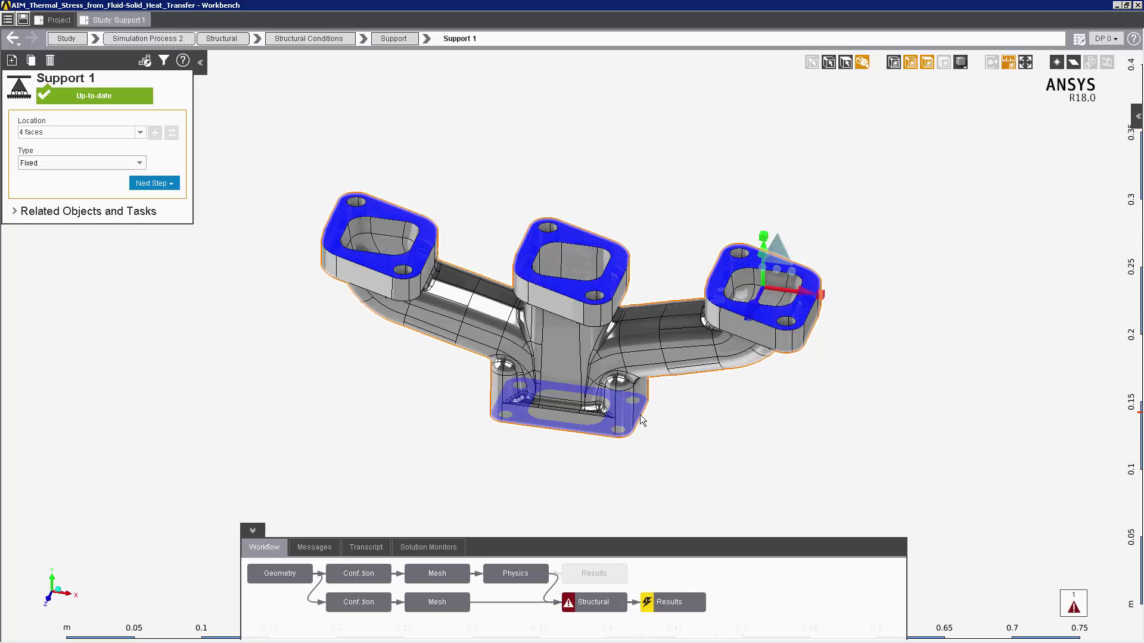
{"action": "left_click", "coordinate": [12, 38]}
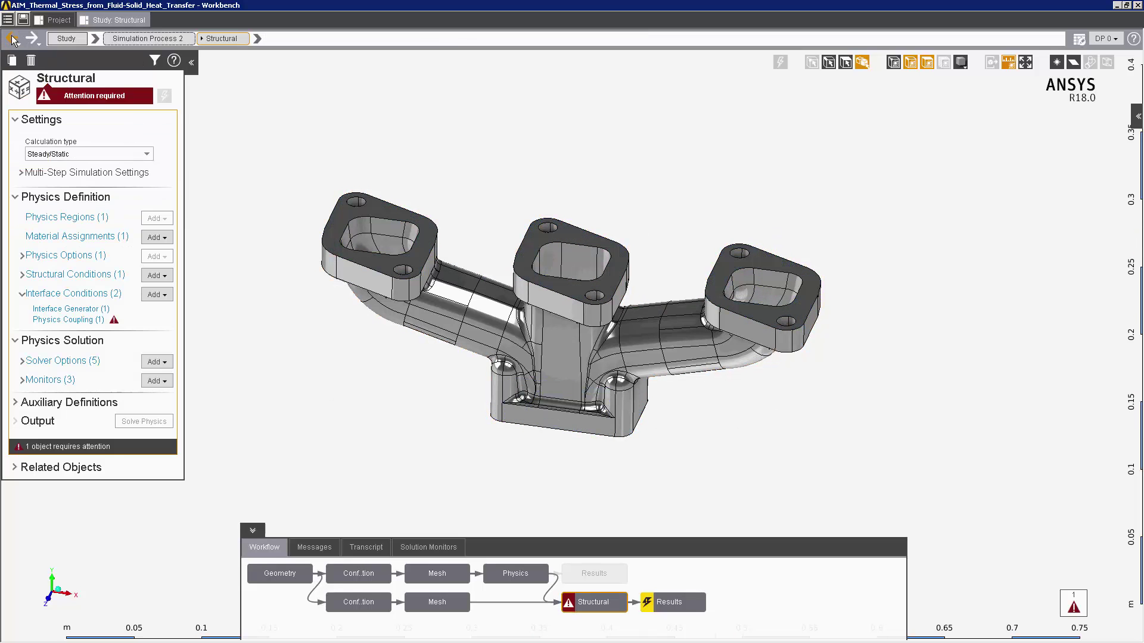
- Set the manifold body as Physics Coupling target for Temperature, then update the Structural solve
{"action": "left_click", "coordinate": [58, 320]}
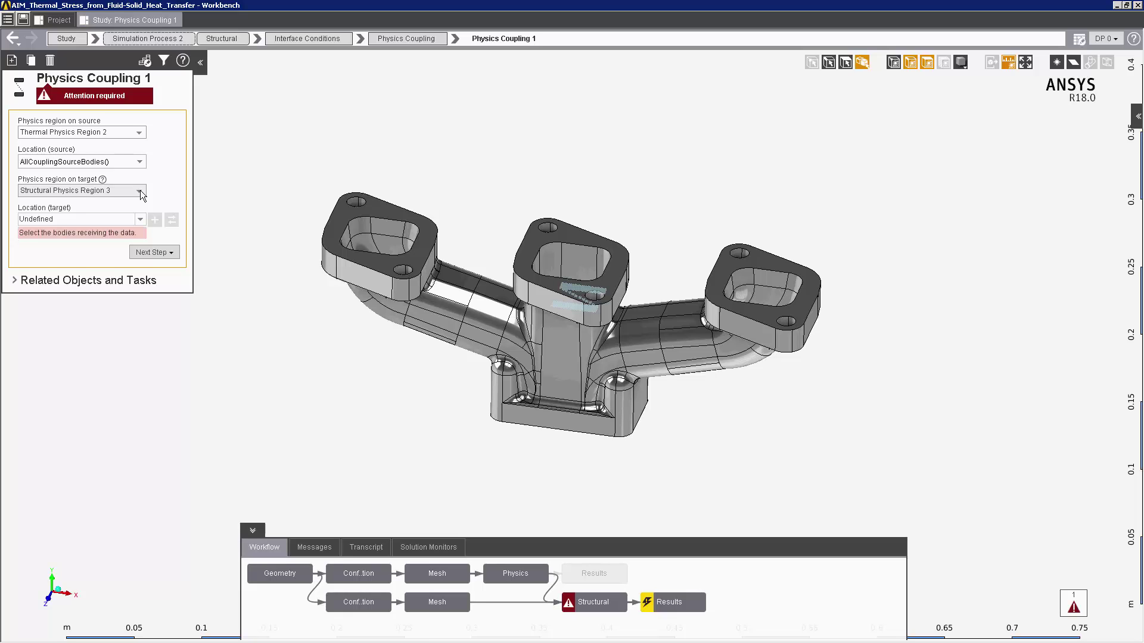
{"action": "left_click", "coordinate": [347, 270]}
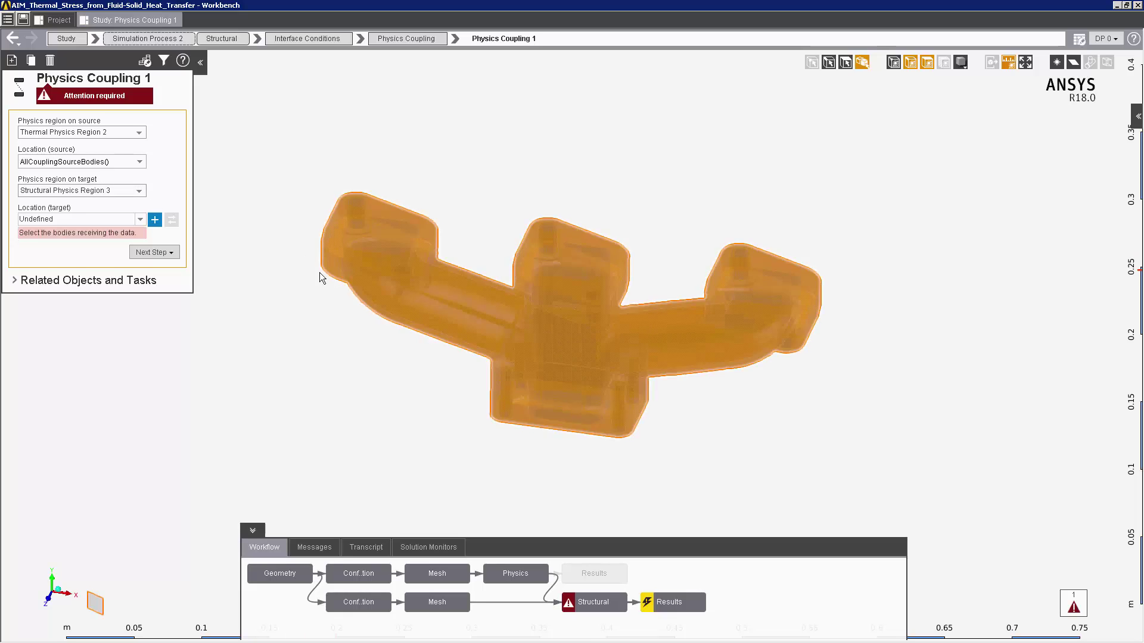
{"action": "left_click", "coordinate": [156, 220]}
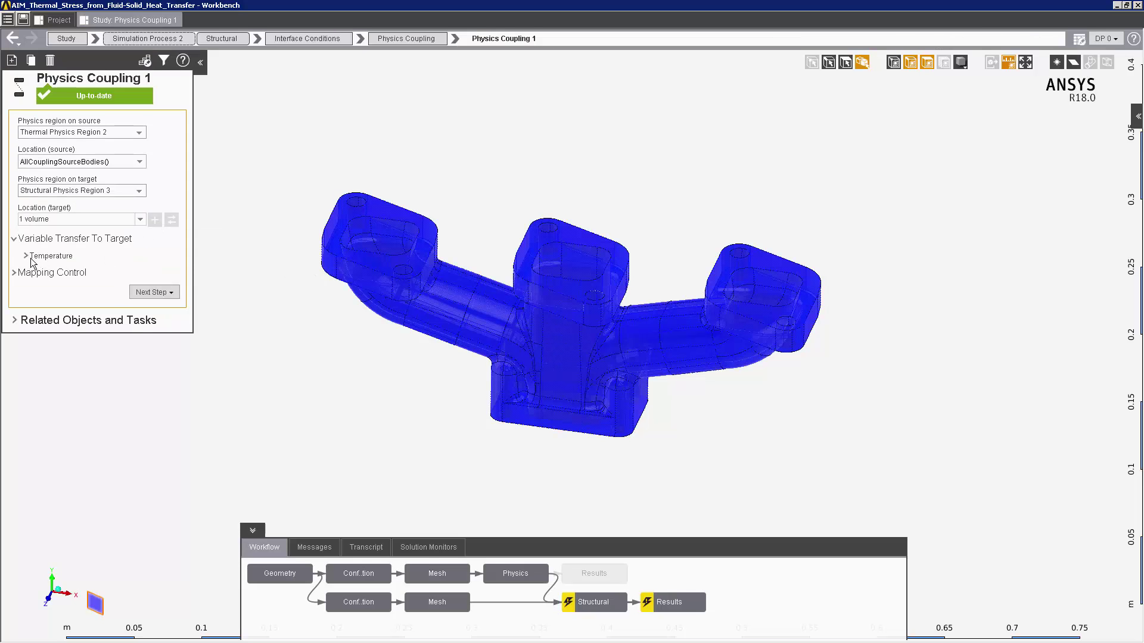
{"action": "left_click", "coordinate": [26, 257]}
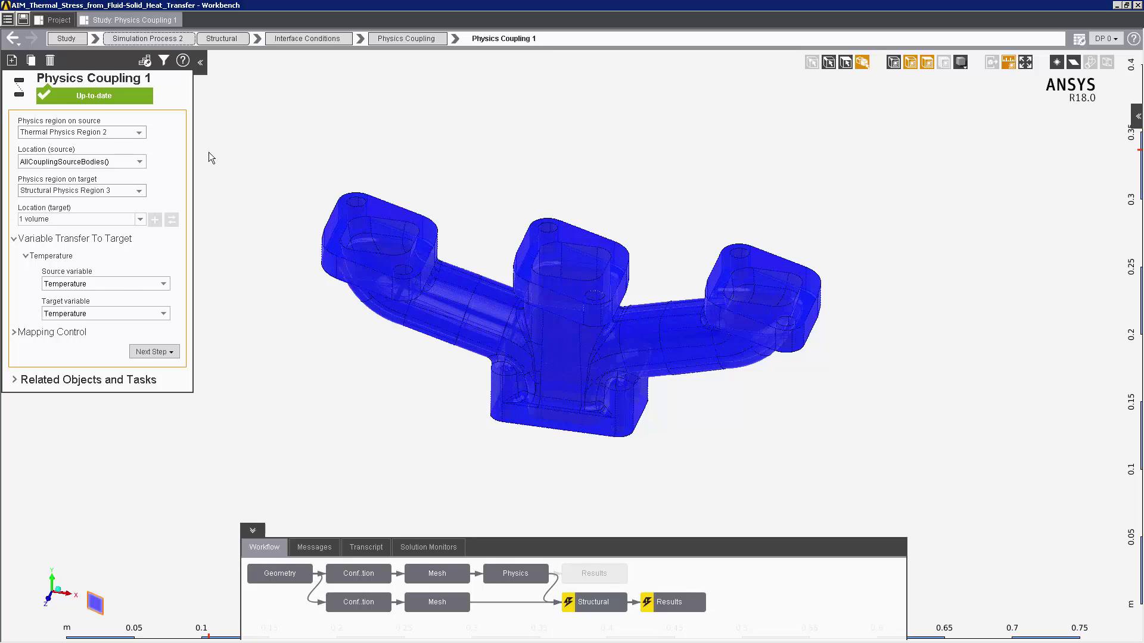
{"action": "right_click", "coordinate": [243, 80]}
{"action": "left_click", "coordinate": [289, 140]}
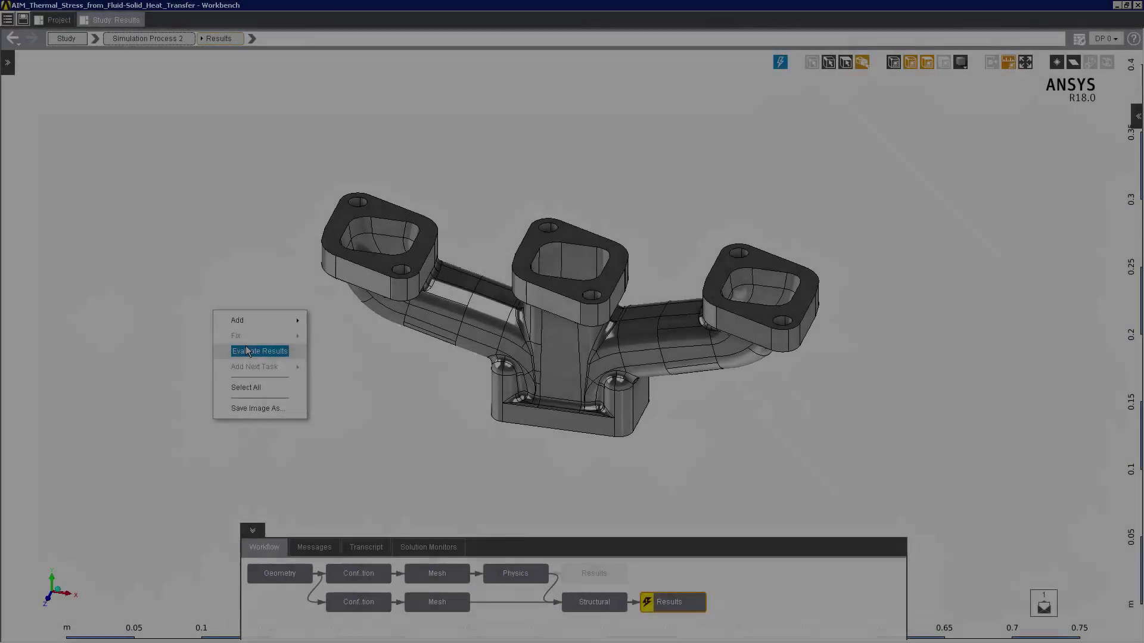
- Evaluate results and show the Equivalent Stress 1 contour, orbiting to view the manifold's underside
{"action": "left_click", "coordinate": [247, 350]}
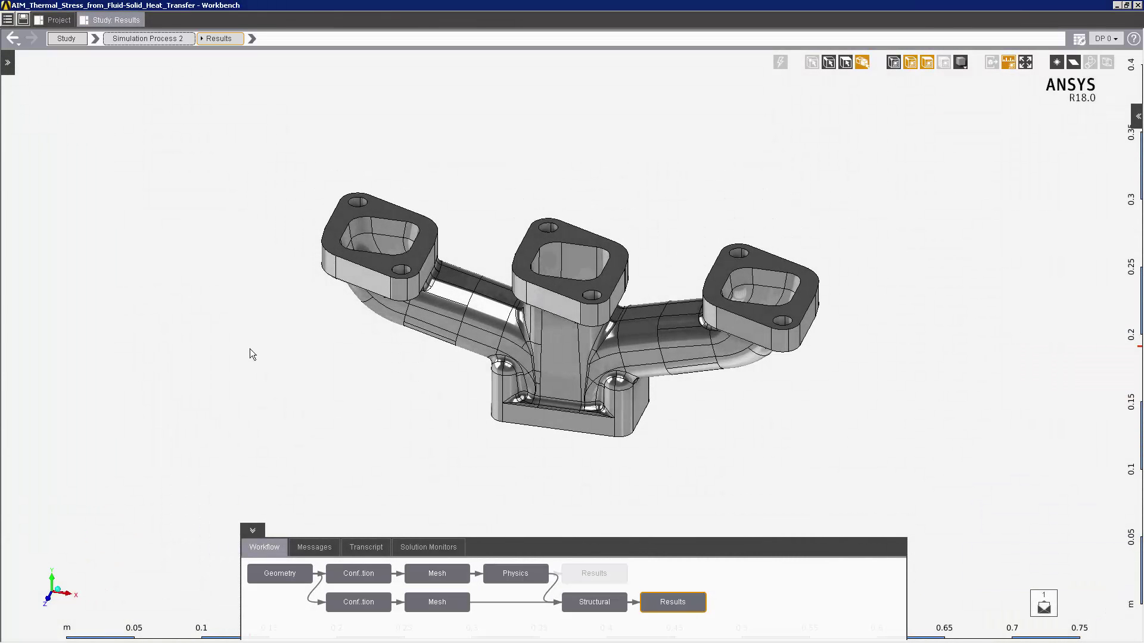
{"action": "left_click", "coordinate": [252, 38]}
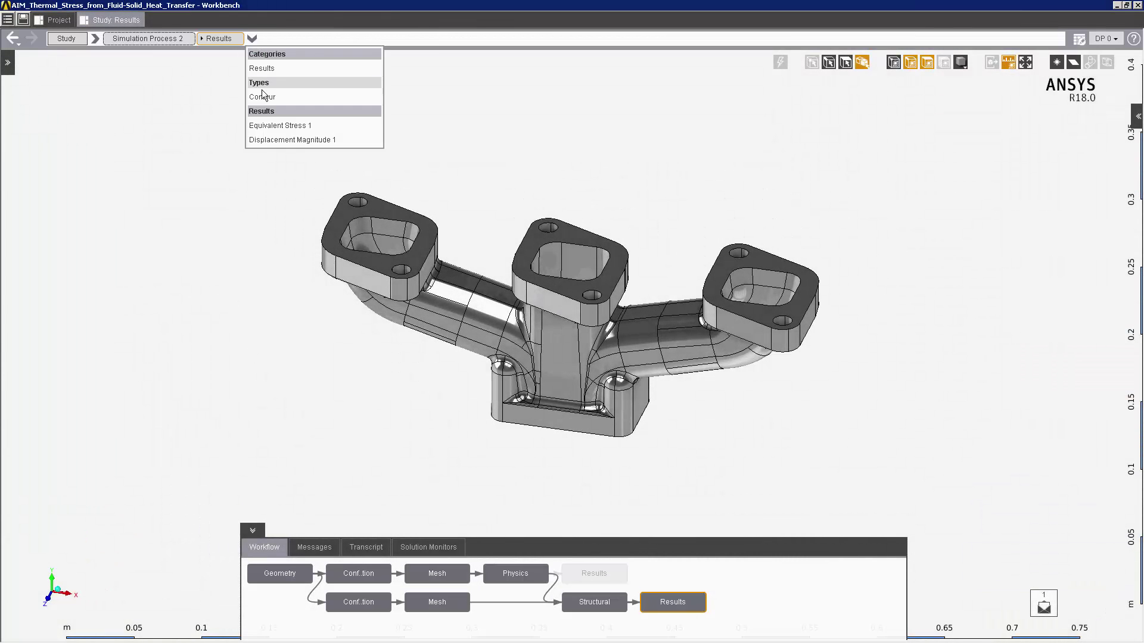
{"action": "left_click", "coordinate": [273, 126]}
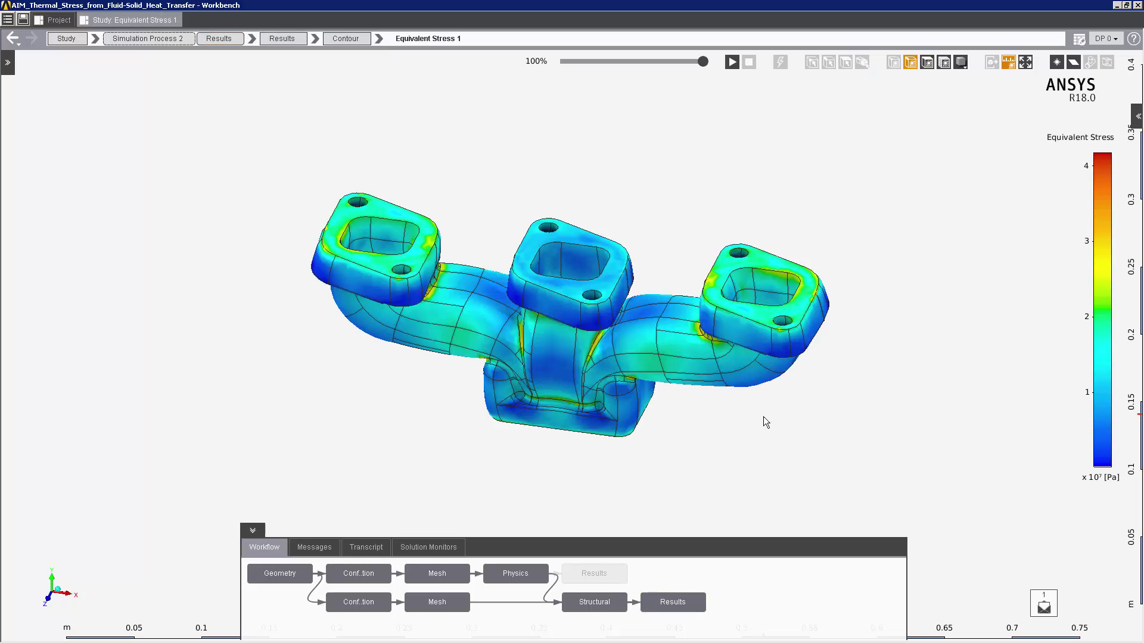
{"action": "middle_click_drag", "start_coordinate": [763, 421], "coordinate": [734, 398]}
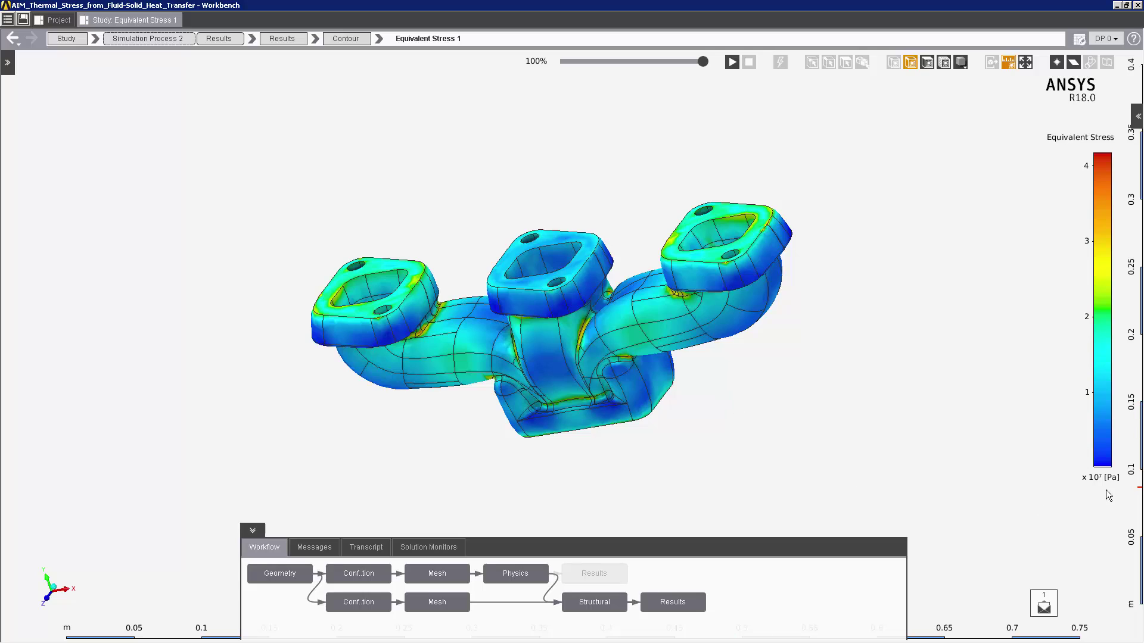